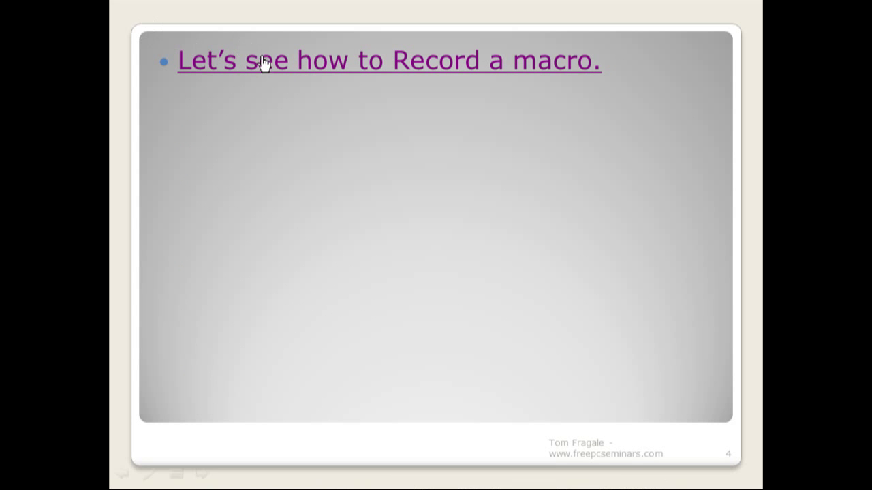
Open the Europe Expenses workbook from the slide's hyperlink to see the Austria expense rows
{"action": "left_click", "coordinate": [263, 71]}
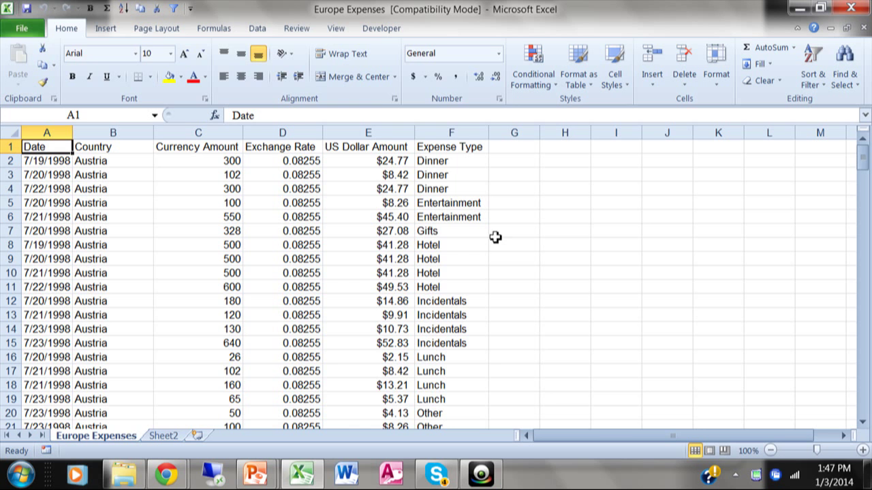
Show the Sheet2 criteria table (countries, >30 amount, Lunch/Dinner) and open the View tab's Macros list
{"action": "left_click", "coordinate": [165, 434]}
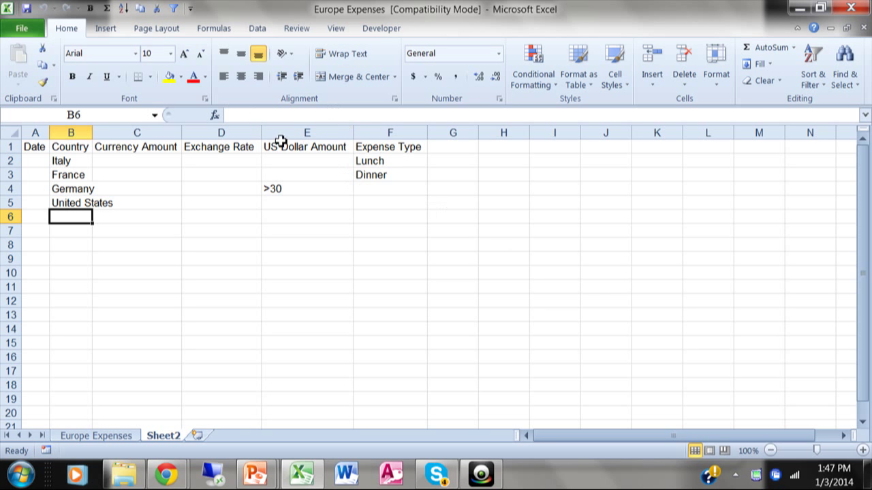
{"action": "left_click", "coordinate": [336, 30]}
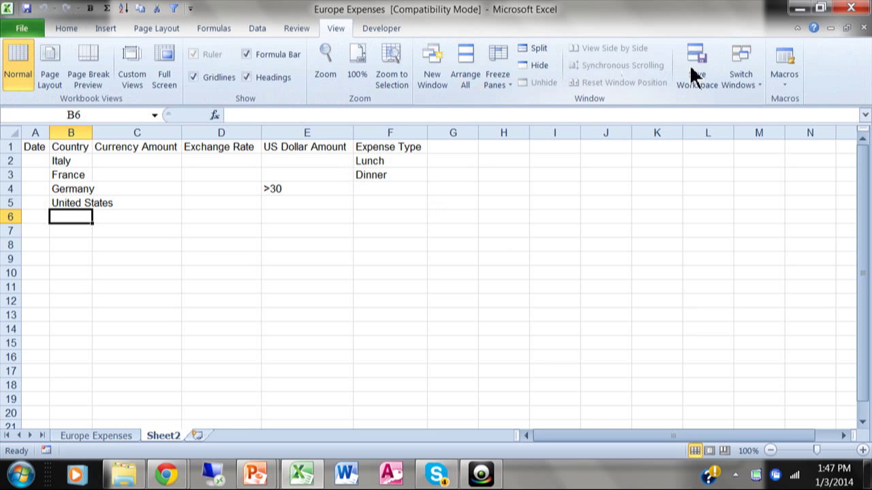
{"action": "left_click", "coordinate": [788, 81]}
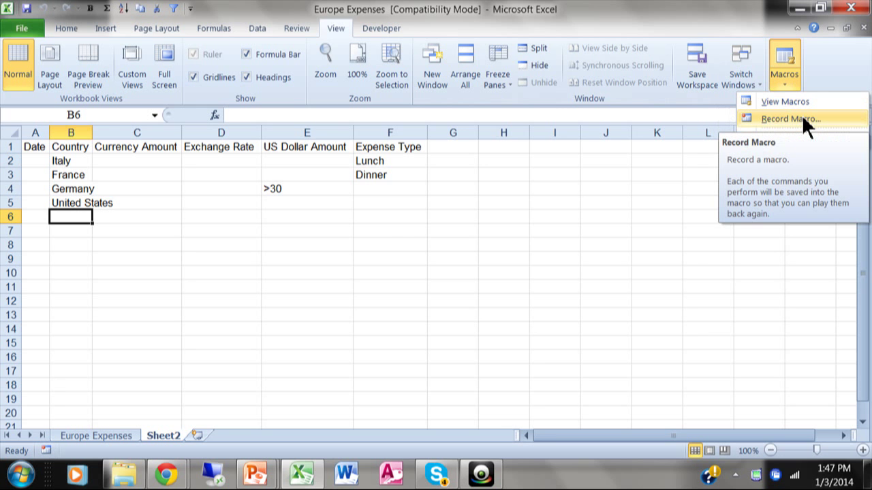
Start a new macro recording and name it runfilter
{"action": "left_click", "coordinate": [790, 118]}
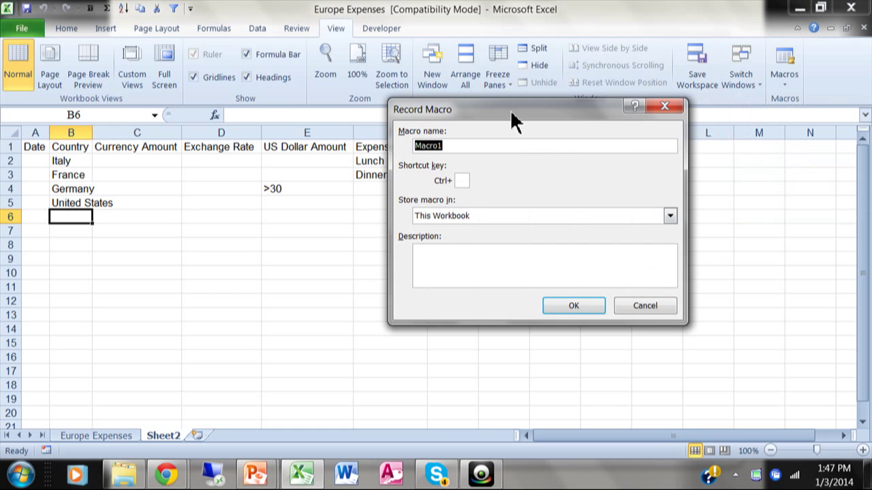
{"action": "left_click_drag", "start_coordinate": [512, 114], "coordinate": [536, 115]}
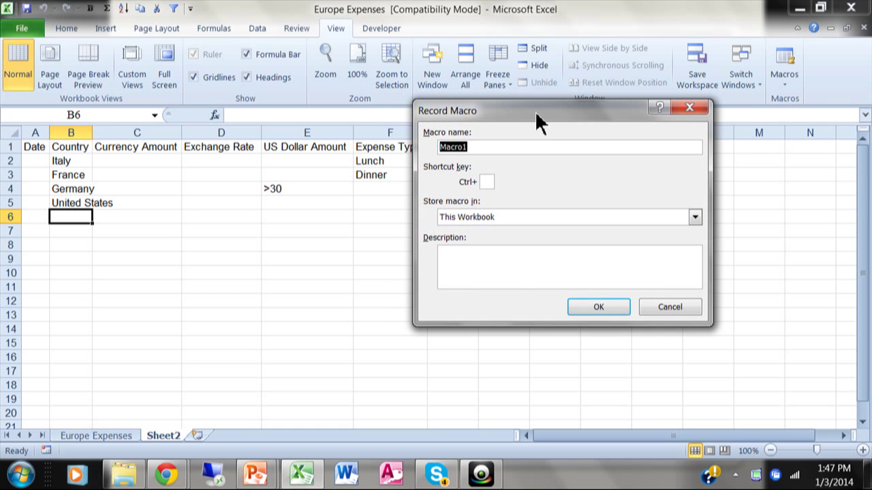
{"action": "type", "text": "runfilter"}
{"action": "key", "text": "Left"}
{"action": "key", "text": "Left"}
{"action": "key", "text": "Left"}
{"action": "key", "text": "Left"}
{"action": "key", "text": "Left"}
{"action": "key", "text": "Right"}
{"action": "key", "text": "Right"}
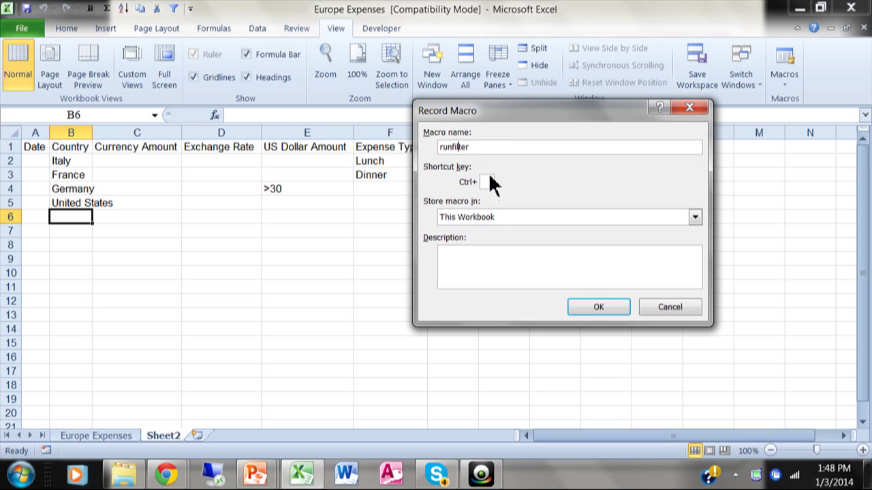
Assign lowercase r as the runfilter shortcut key, making it Ctrl+r
{"action": "left_click", "coordinate": [489, 182]}
{"action": "type", "text": "r"}
{"action": "key", "text": "BackSpace"}
{"action": "type", "text": "R"}
{"action": "key", "text": "BackSpace"}
{"action": "type", "text": "r"}
Open the Store macro in choices for the runfilter macro
{"action": "left_click", "coordinate": [695, 215]}
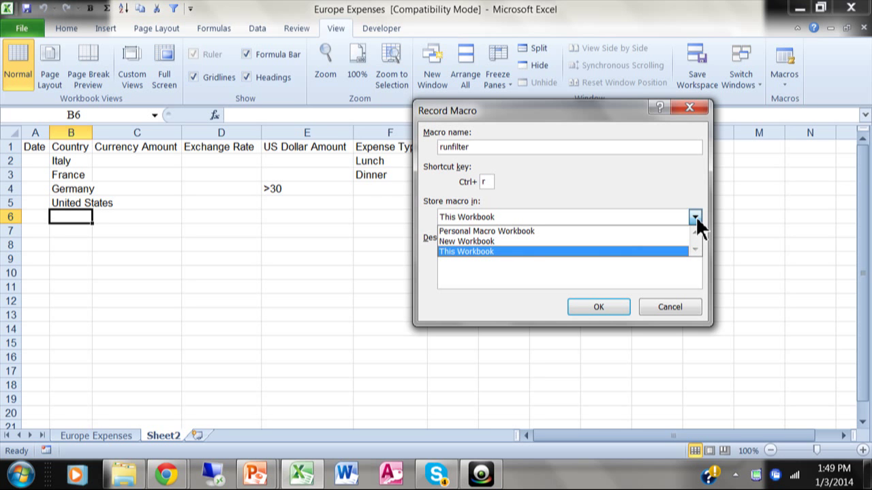
Keep storage in This Workbook and add the description 'This macro runs the advanced filter.'
{"action": "left_click", "coordinate": [502, 251]}
{"action": "left_click", "coordinate": [520, 255]}
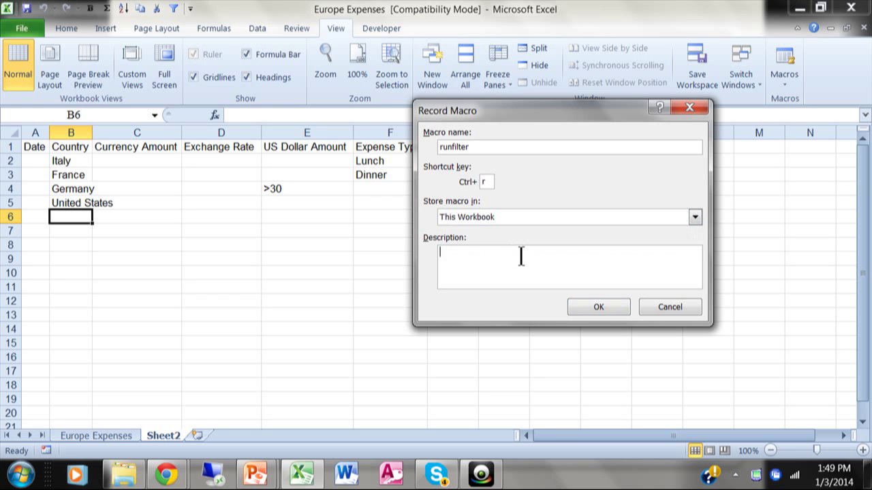
{"action": "type", "text": "T"}
{"action": "type", "text": "his macro "}
{"action": "type", "text": "runs the a"}
{"action": "type", "text": "l"}
{"action": "type", "text": "vnac"}
{"action": "key", "text": "BackSpace"}
{"action": "key", "text": "BackSpace"}
{"action": "key", "text": "BackSpace"}
{"action": "type", "text": "anced fi"}
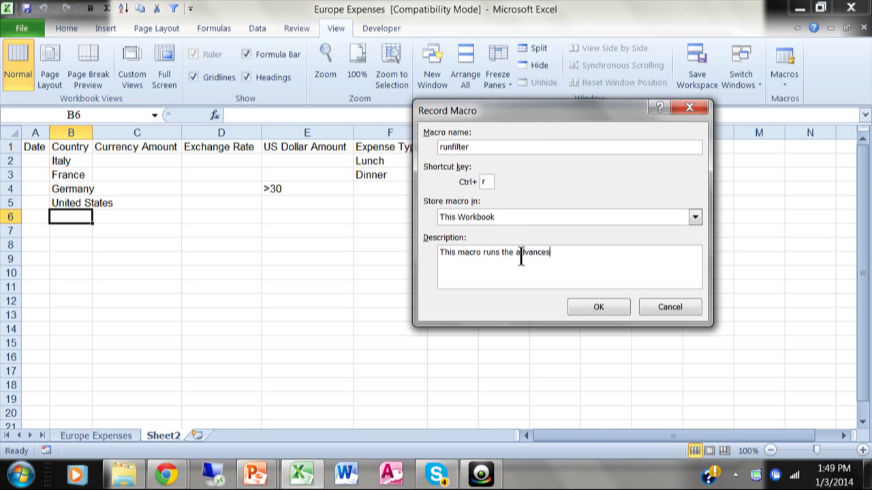
{"action": "type", "text": "lter."}
Re-enter r as the shortcut and confirm This Workbook as the storage location
{"action": "left_click", "coordinate": [485, 181]}
{"action": "type", "text": "r"}
{"action": "left_click", "coordinate": [693, 218]}
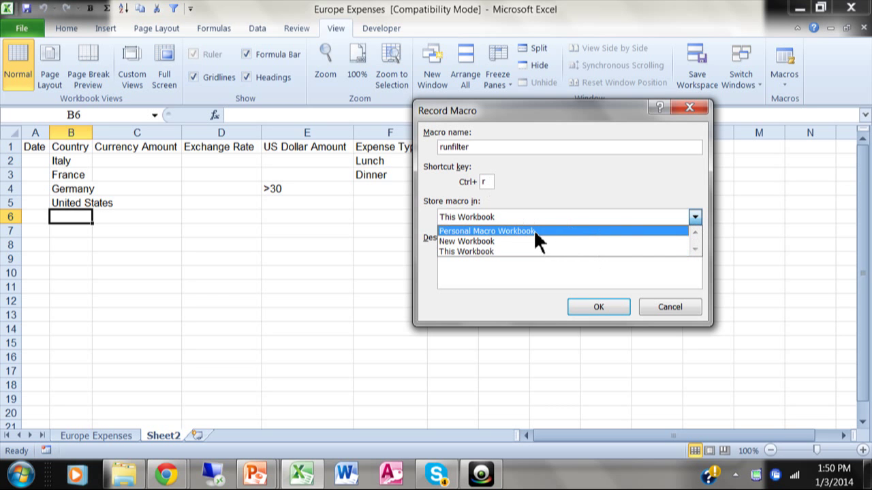
{"action": "left_click", "coordinate": [524, 251]}
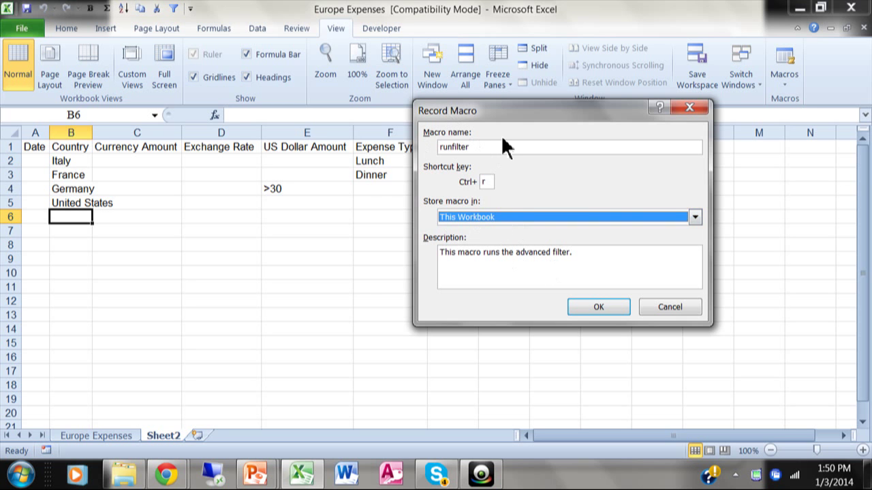
Confirm the Record Macro settings so recording of runfilter begins
{"action": "left_click", "coordinate": [597, 310]}
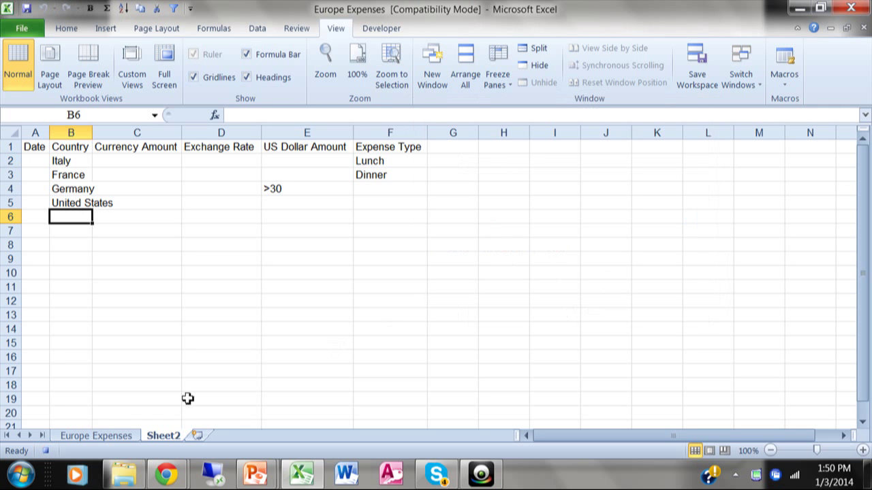
{"action": "left_click", "coordinate": [57, 455]}
Go to Europe Expenses and open Data > Advanced for list range $A$1:$F$210
{"action": "left_click", "coordinate": [96, 439]}
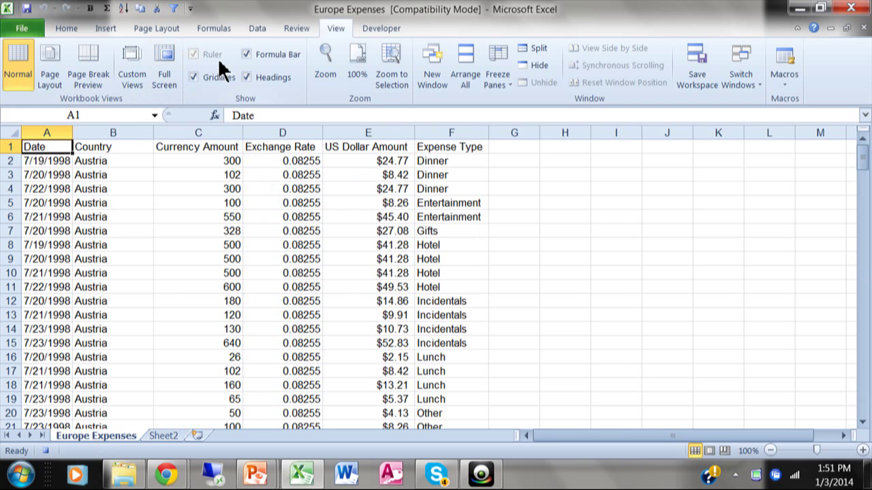
{"action": "left_click", "coordinate": [258, 31]}
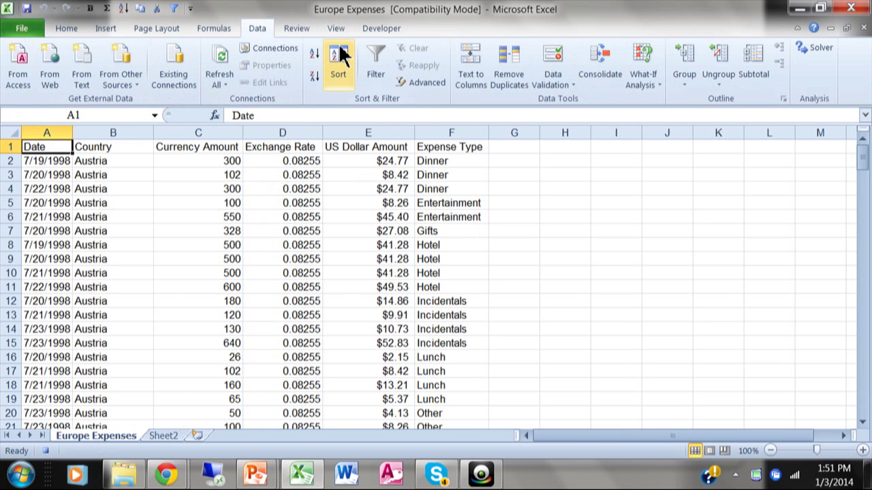
{"action": "left_click", "coordinate": [421, 85]}
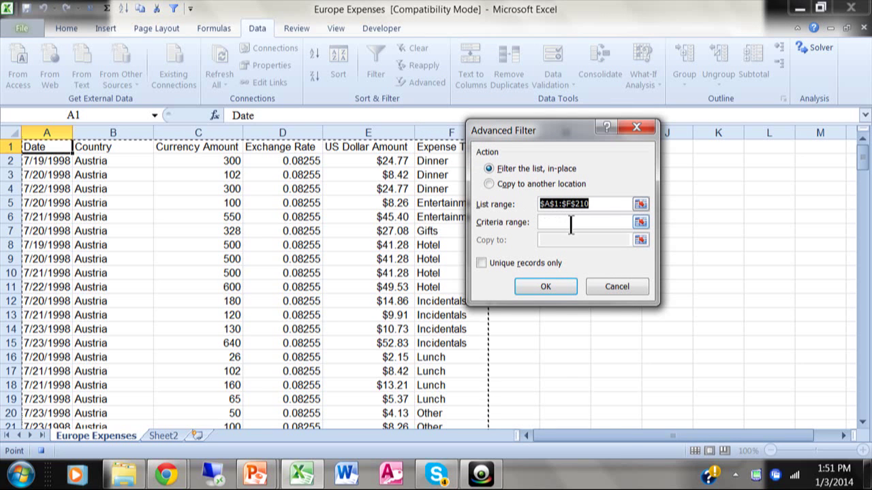
Set the criteria range to Sheet2!$A$1:$F$5, filtering the list in place
{"action": "left_click", "coordinate": [570, 222]}
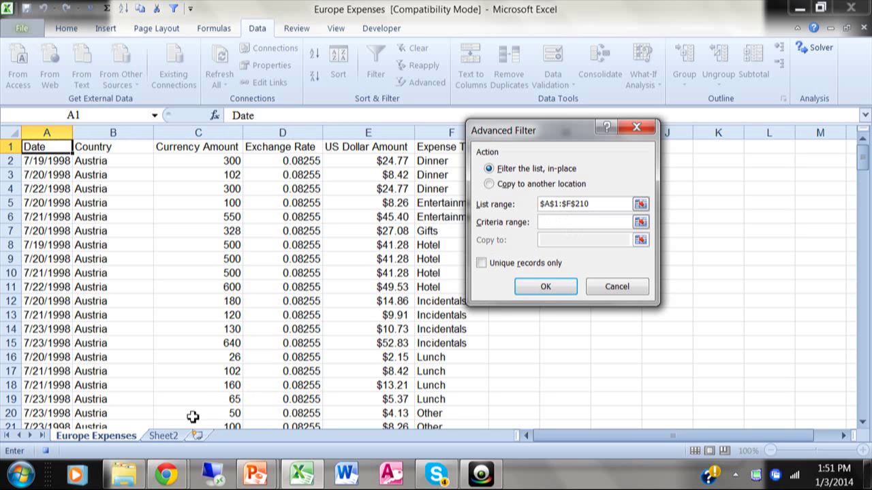
{"action": "left_click", "coordinate": [163, 437]}
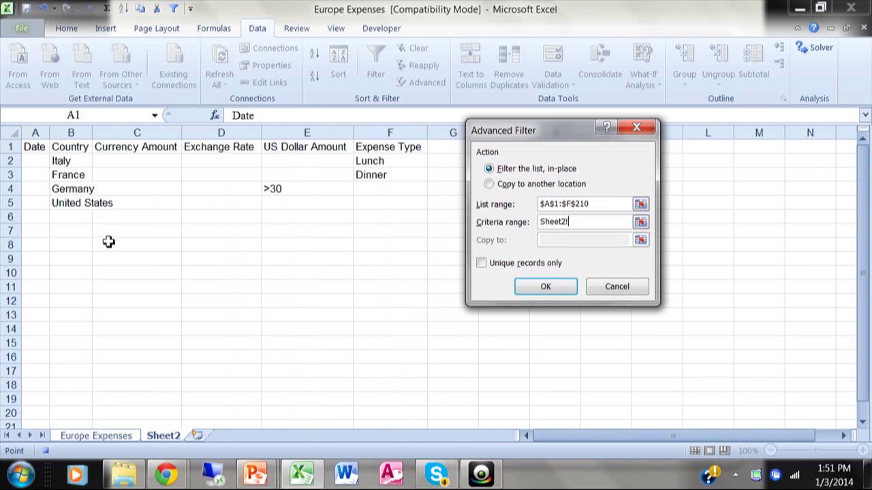
{"action": "left_click_drag", "start_coordinate": [34, 146], "coordinate": [382, 206]}
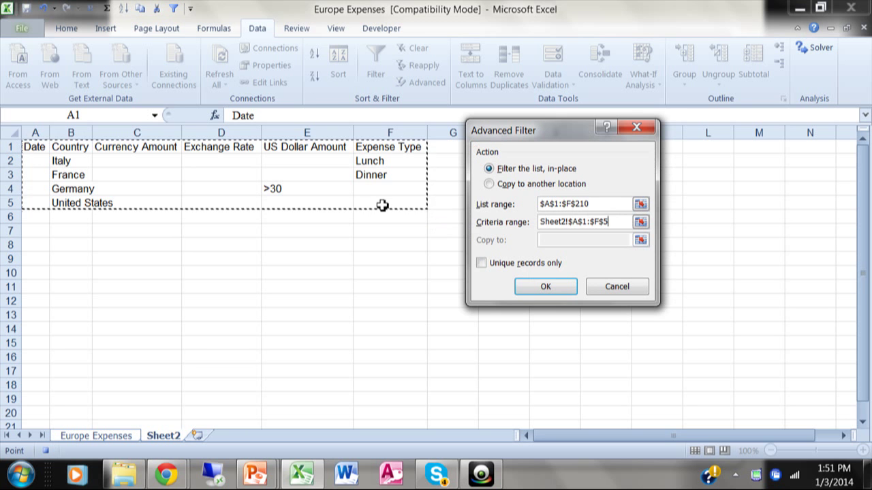
Apply the filter to show 21 of 209 records, then stop the macro recording
{"action": "left_click", "coordinate": [544, 287]}
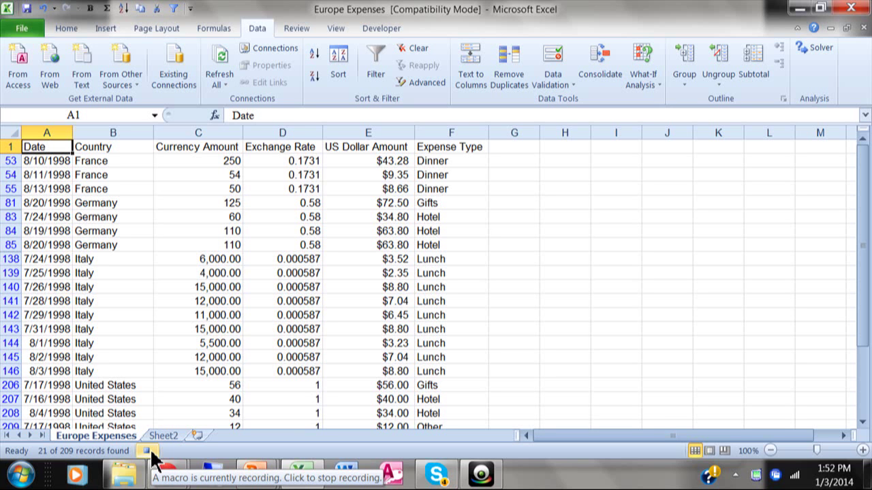
{"action": "left_click", "coordinate": [151, 455]}
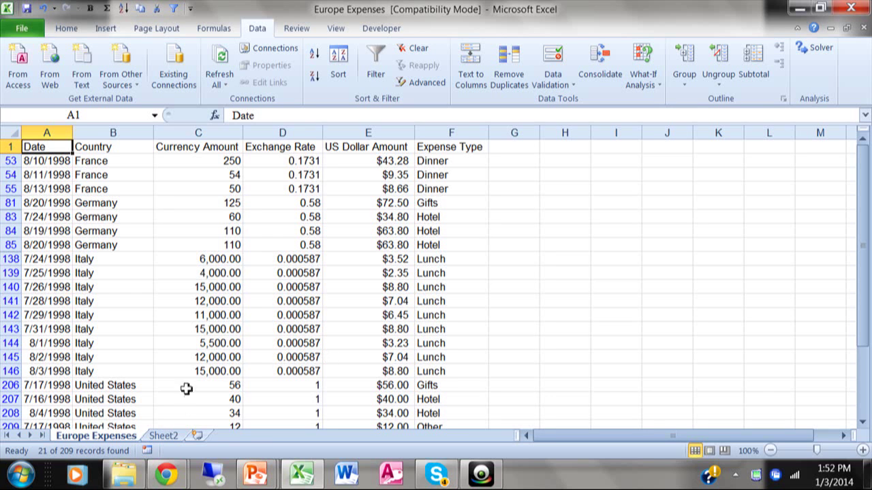
On Sheet2, change the country criteria from Italy and France to Austria and Spain
{"action": "left_click", "coordinate": [163, 436]}
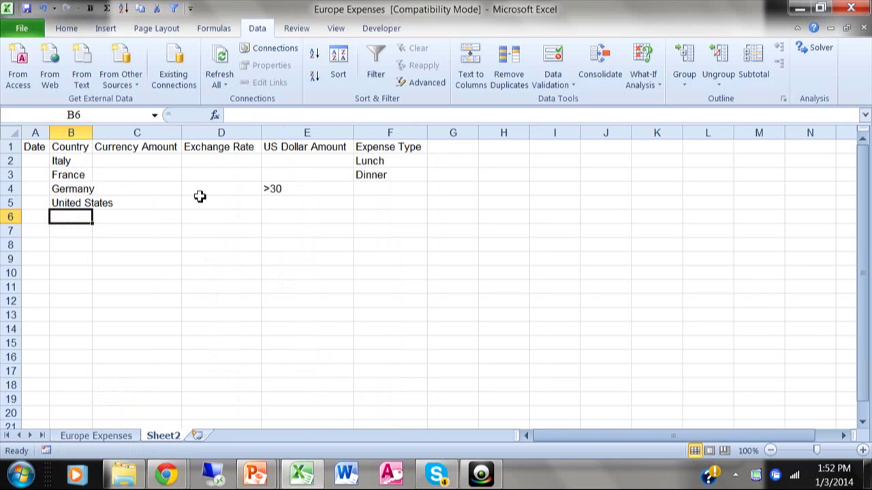
{"action": "left_click", "coordinate": [69, 161]}
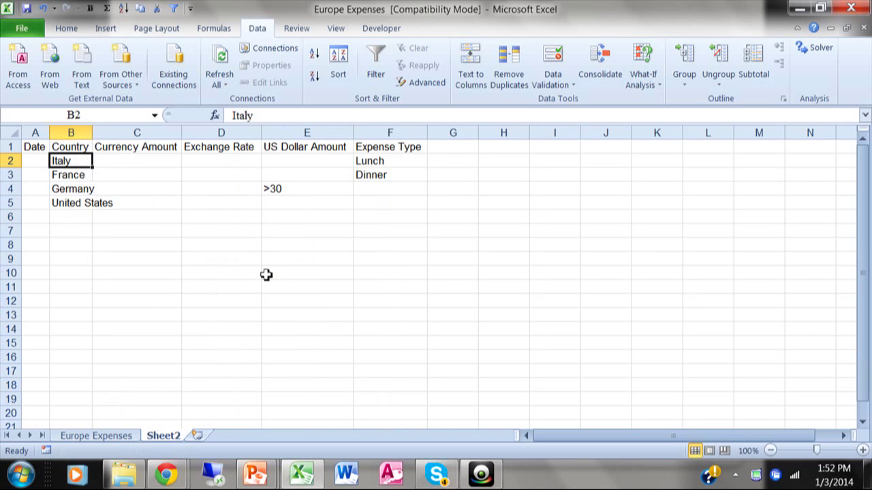
{"action": "type", "text": "Austria"}
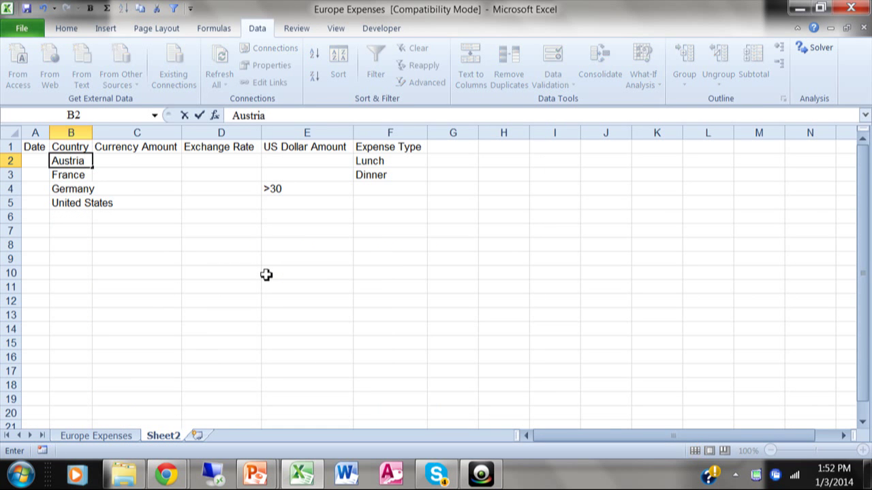
{"action": "key", "text": "Return"}
{"action": "type", "text": "Spain"}
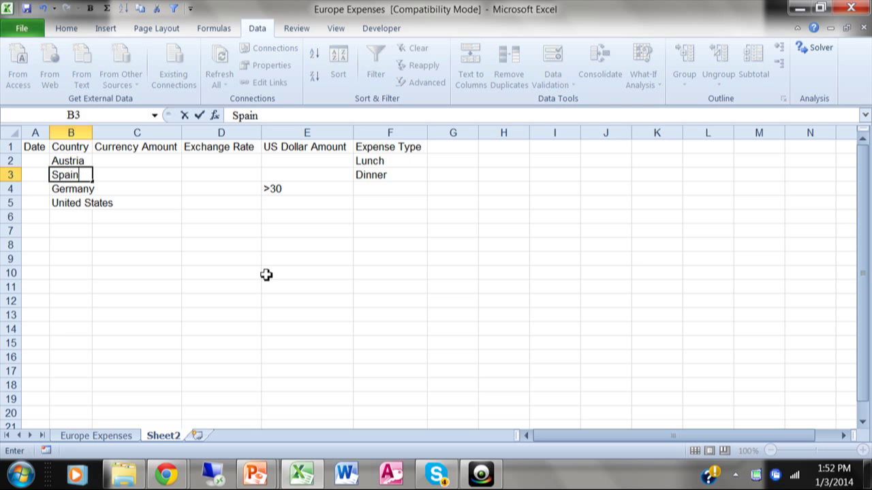
{"action": "key", "text": "Return"}
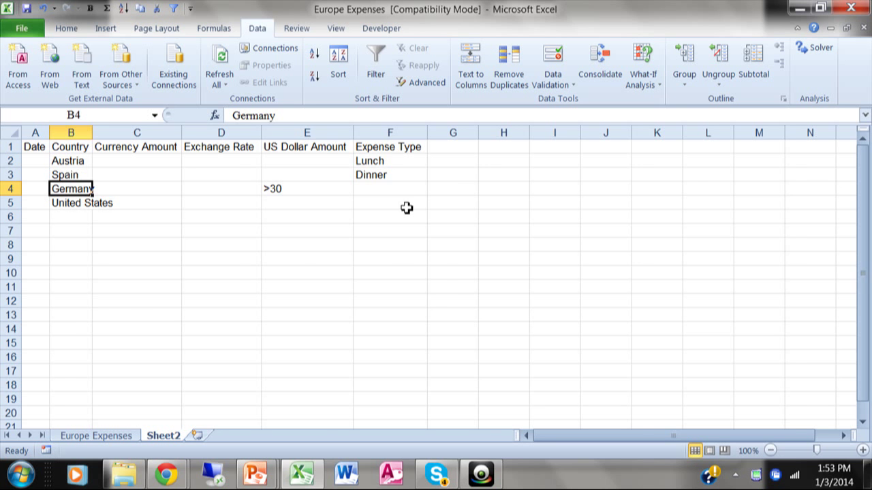
Run the runfilter macro so Europe Expenses shows 15 of 209 records
{"action": "key", "text": "ctrl+Page_Up"}
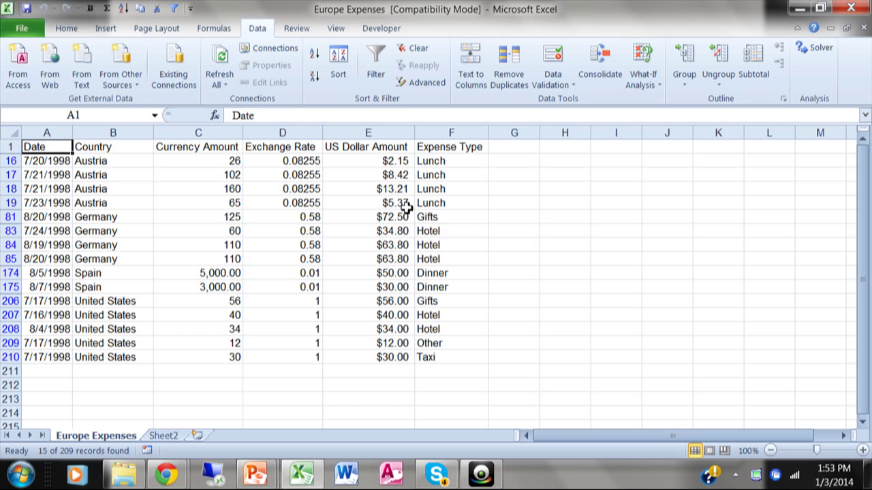
On Sheet2, set the expense type criteria to Breakfast and Lunch
{"action": "left_click", "coordinate": [168, 436]}
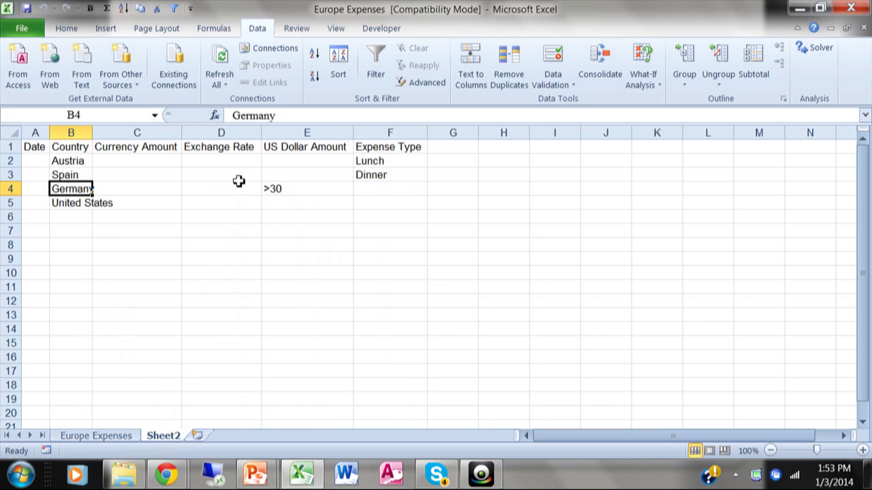
{"action": "left_click", "coordinate": [397, 164]}
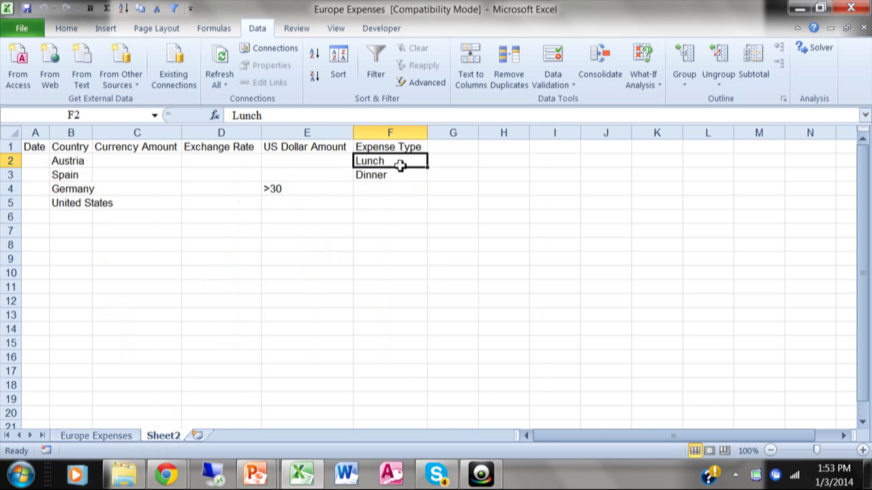
{"action": "type", "text": "Bre"}
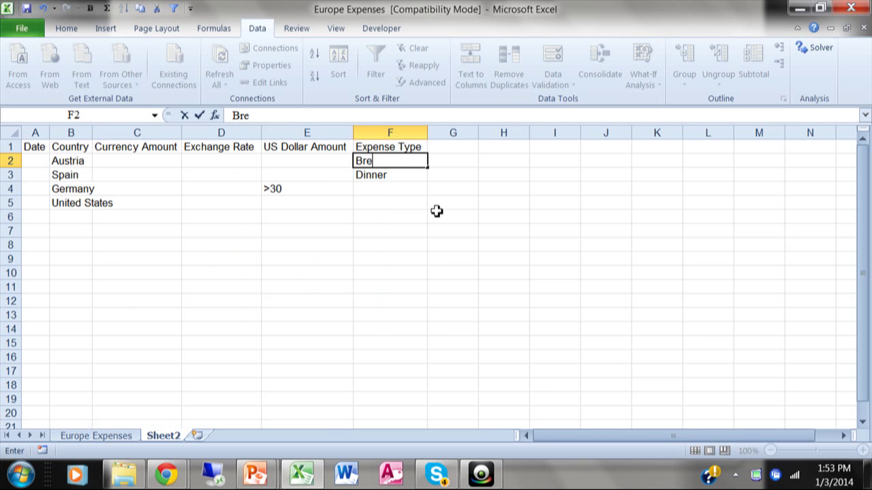
{"action": "type", "text": "akfast"}
{"action": "key", "text": "Return"}
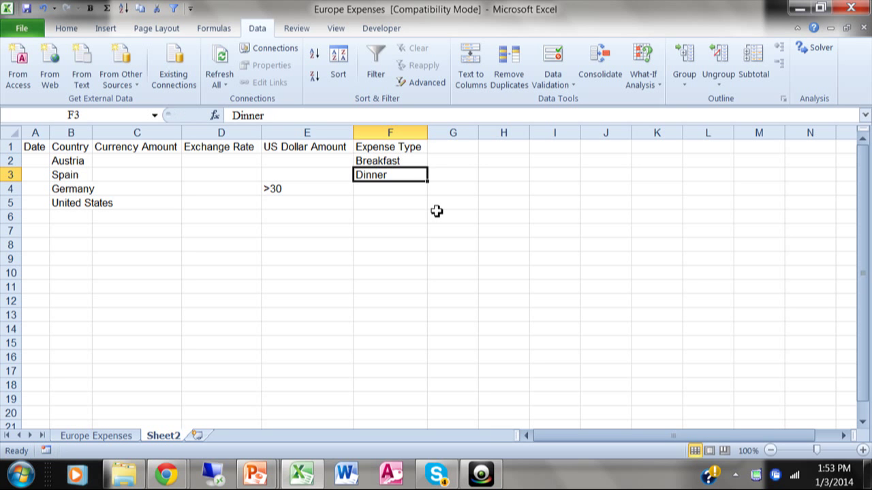
{"action": "type", "text": "Lunch"}
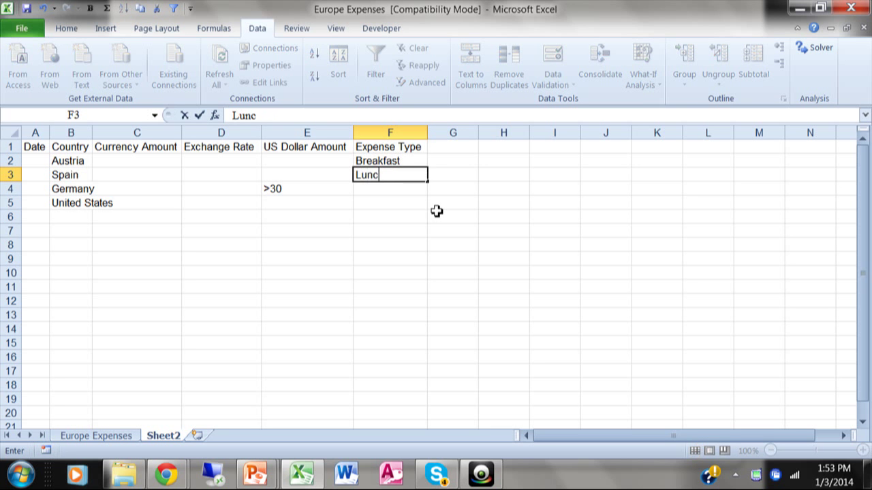
{"action": "key", "text": "Return"}
Change the US dollar amount criterion in E4 from >30 to <30
{"action": "key", "text": "Left"}
{"action": "key", "text": "Left"}
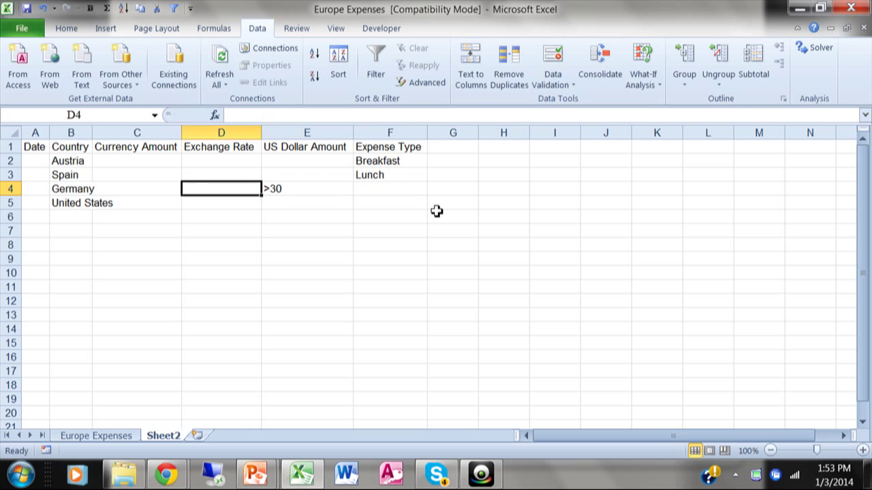
{"action": "key", "text": "Right"}
{"action": "type", "text": "<30"}
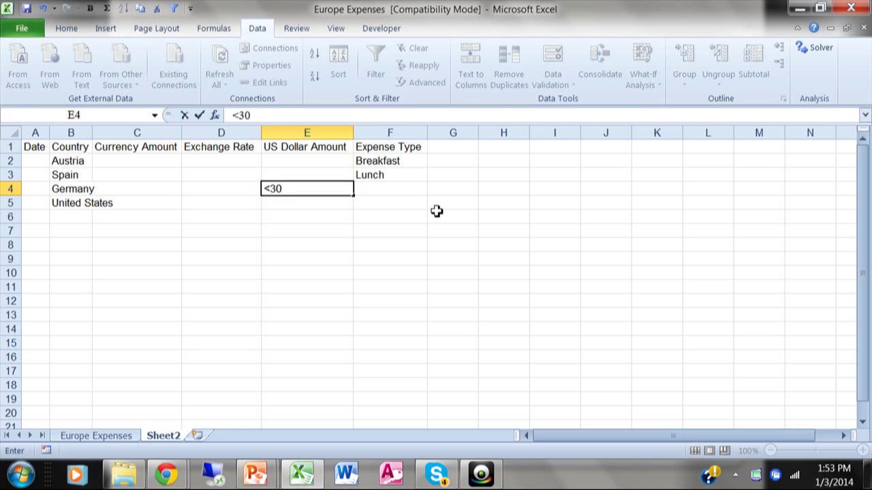
{"action": "key", "text": "Return"}
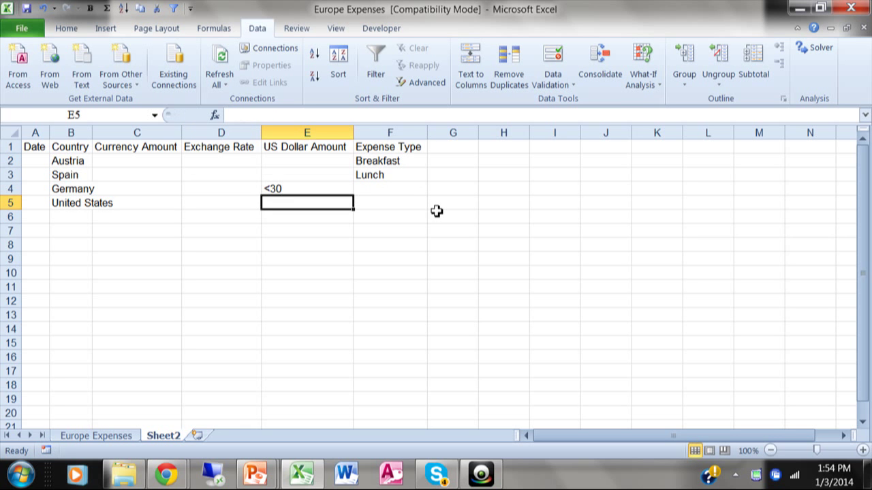